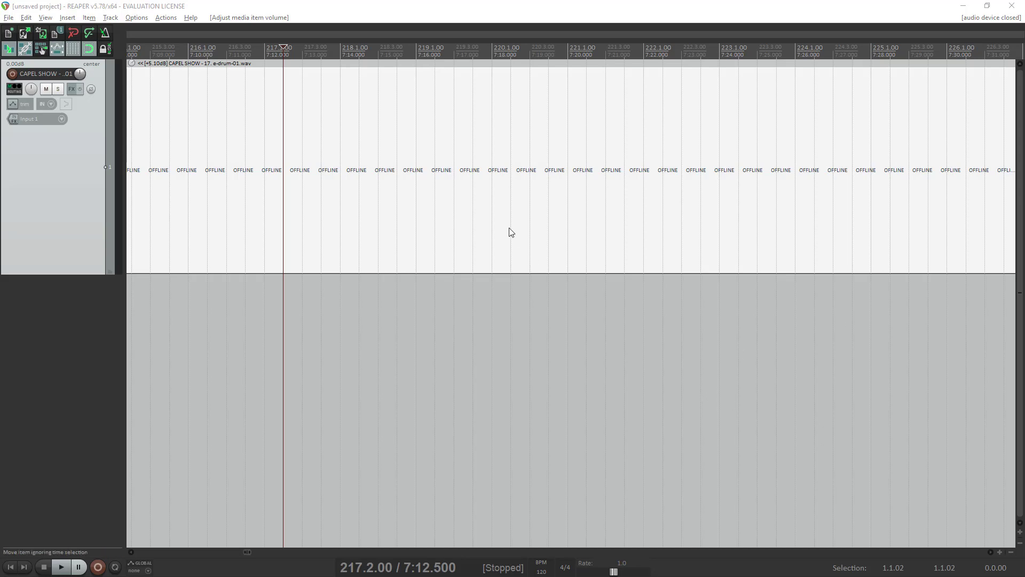
- Listen to the quiet passage before the drum hits, playing from 214.2.00, and return the edit cursor to 216.2.00
left_click(379, 203)
left_click_drag(303, 196, 193, 192)
scroll(320, 206, "down", 2)
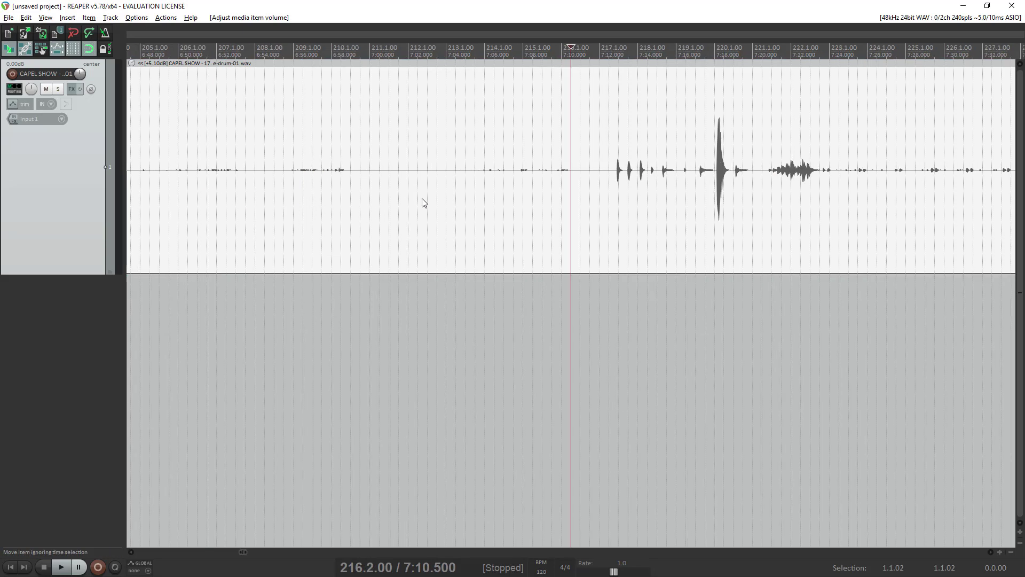
left_click(492, 189)
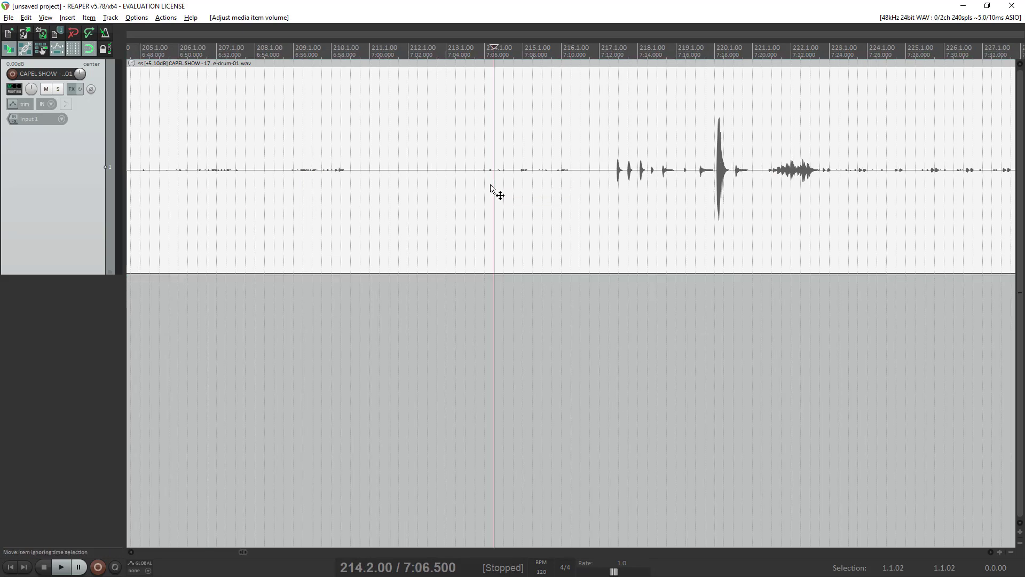
left_click(583, 175)
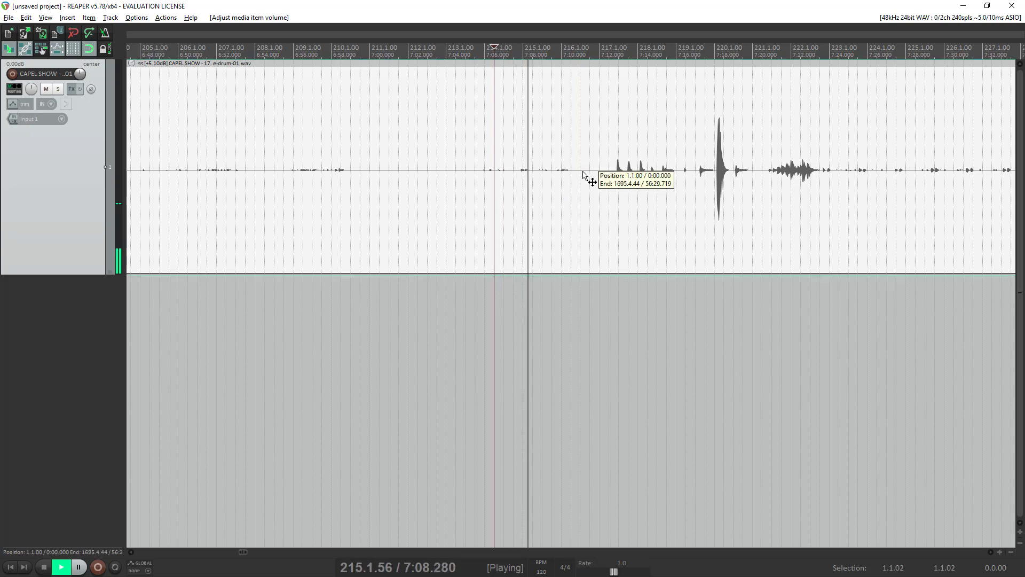
left_click(571, 46)
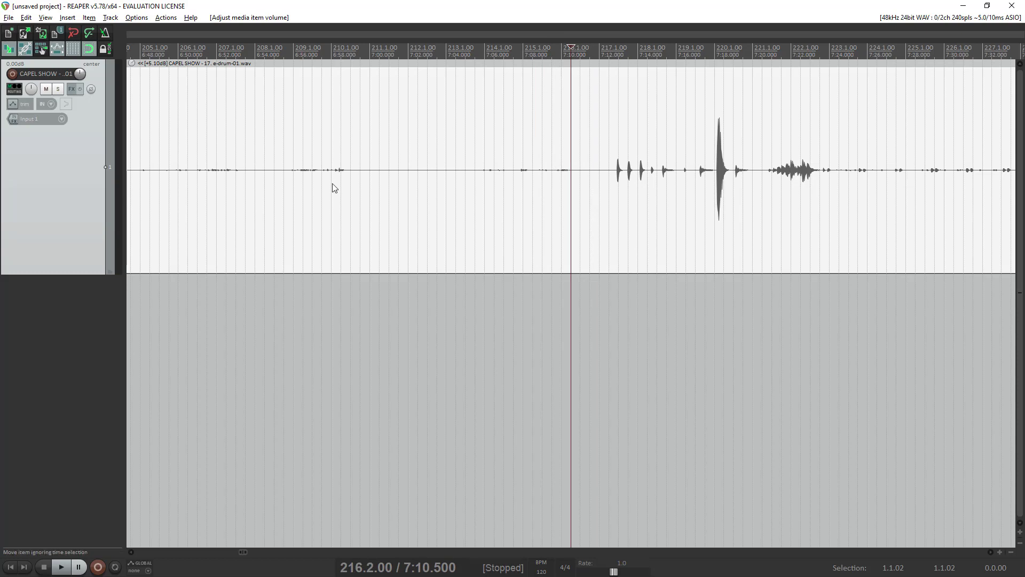
scroll(677, 201, "up", 4)
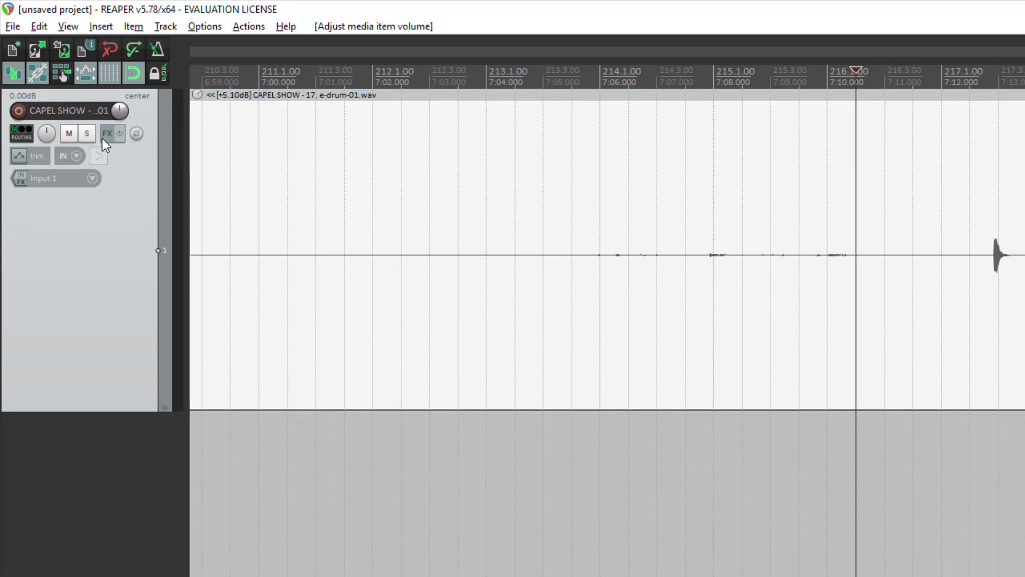
- Add the Cockos ReaFir (FFT EQ+Dynamics Processor) effect to the e-drum track
left_click(104, 135)
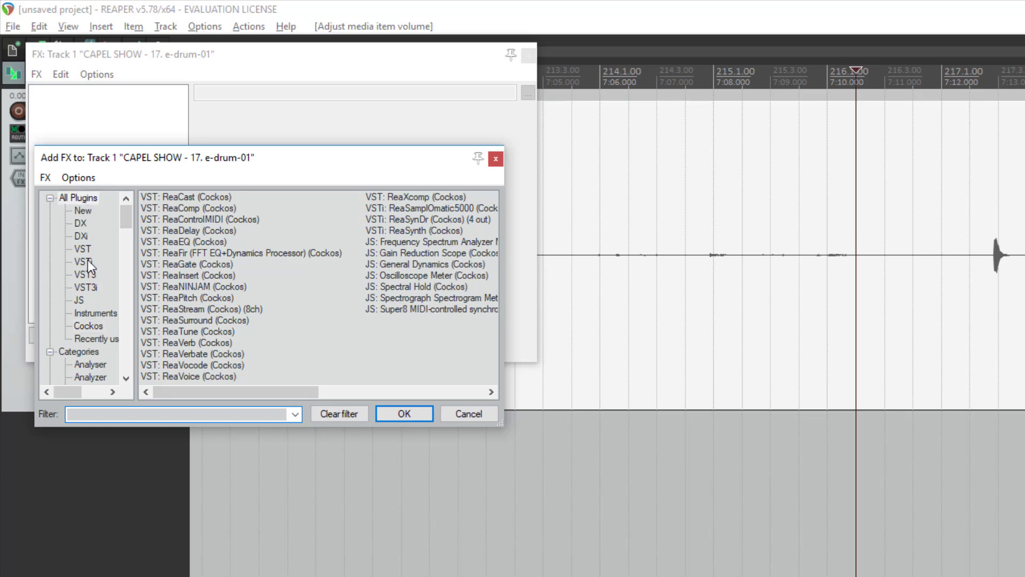
left_click(88, 325)
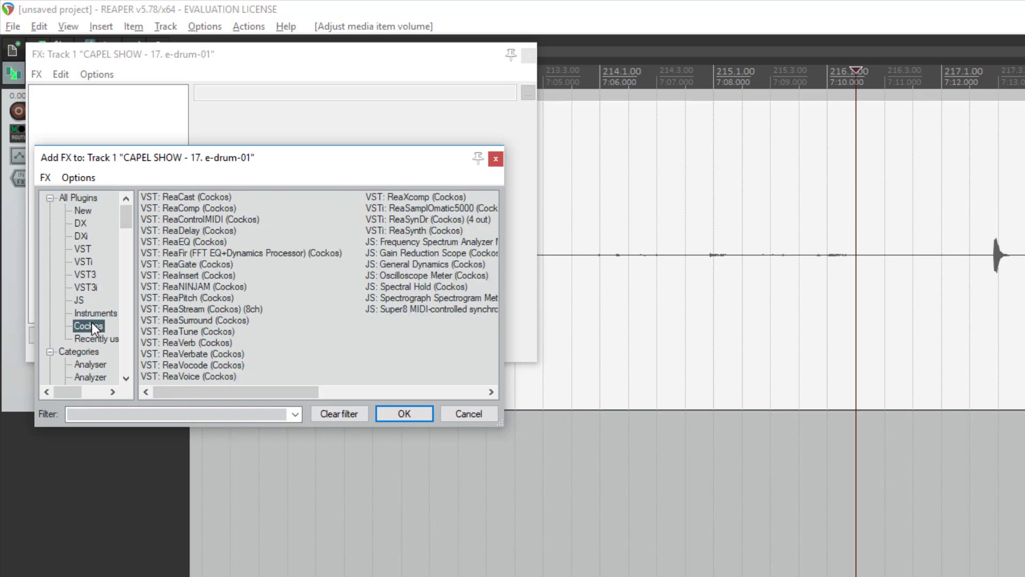
double_click(203, 254)
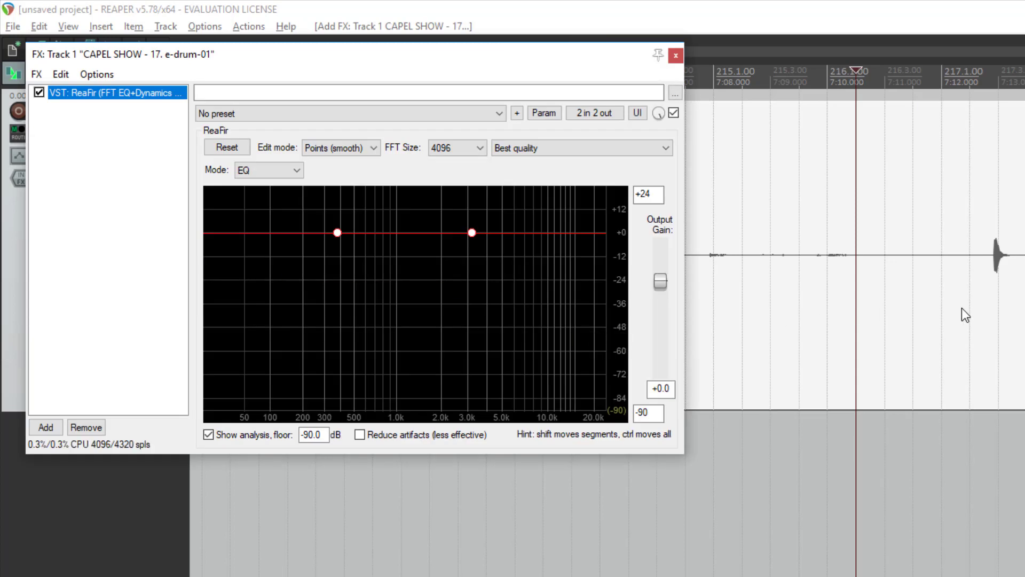
- Set ReaFir's mode to Subtract and enable automatic building of the noise profile
left_click(840, 170)
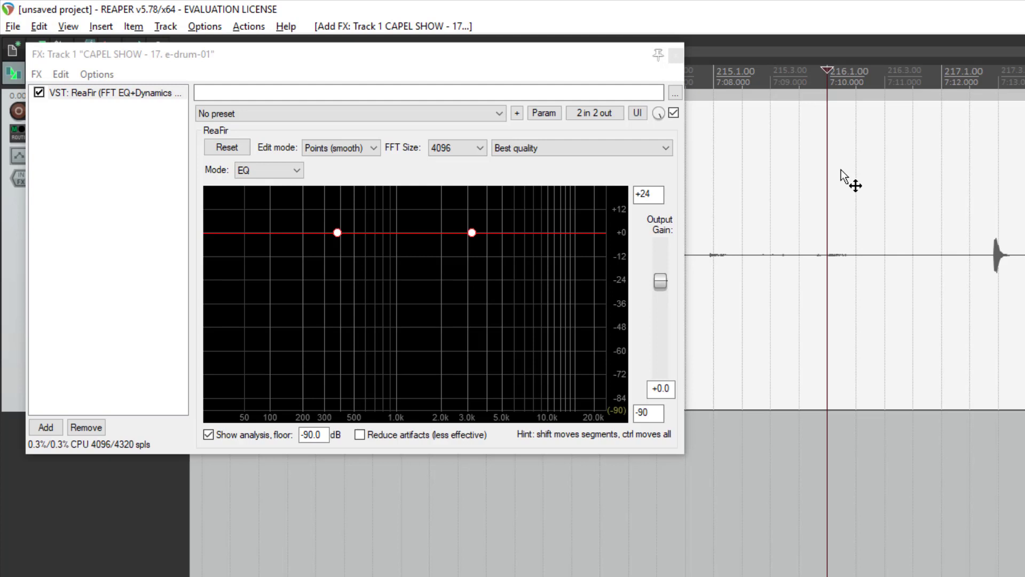
left_click(297, 171)
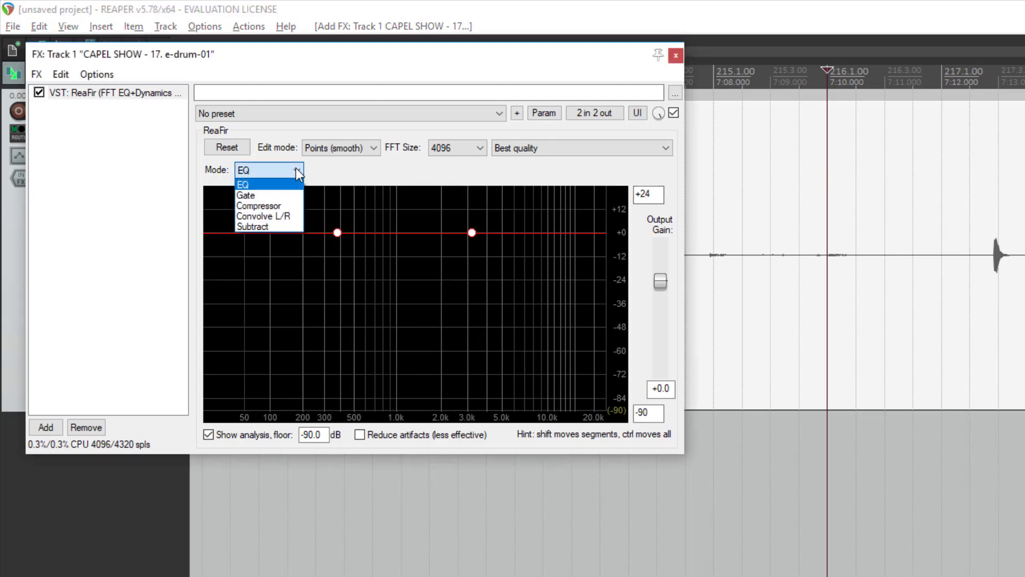
left_click(272, 228)
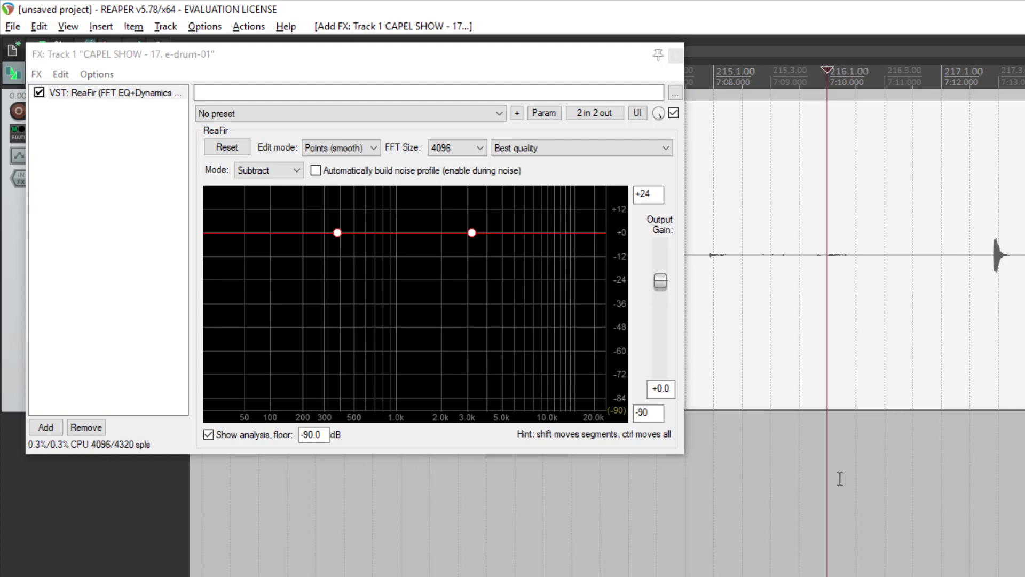
left_click(296, 171)
left_click(296, 171)
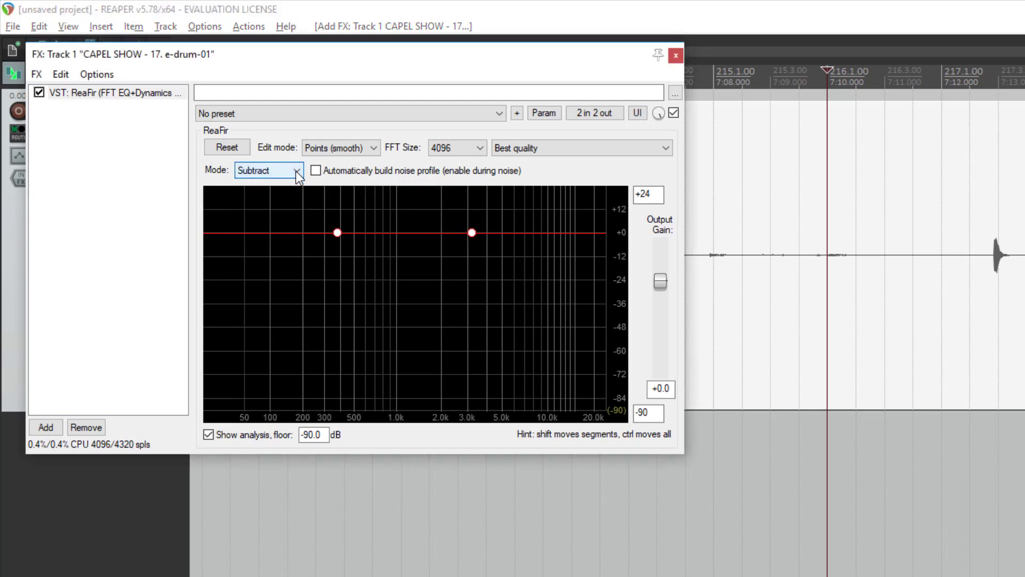
left_click(296, 171)
left_click(263, 226)
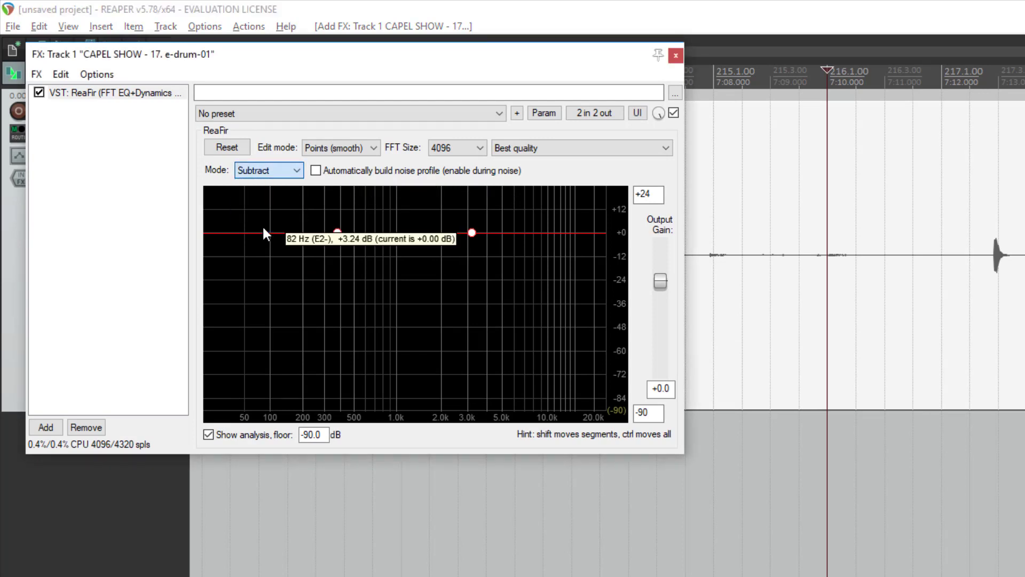
left_click(352, 175)
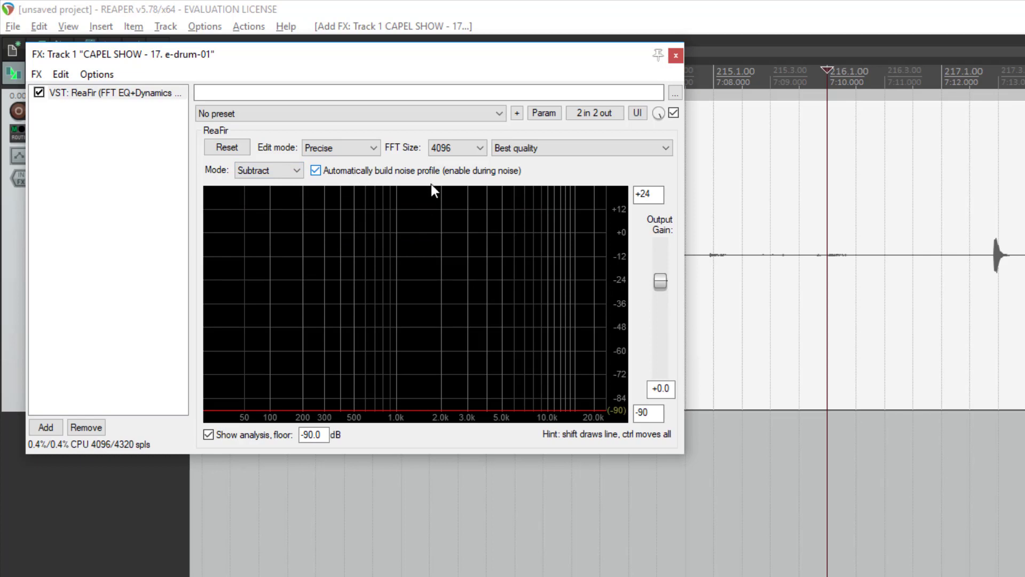
- Move the effect window off the waveform and make a time selection over the silent stretch from 216.3.00 to 217.2.00
left_click(875, 83)
scroll(1007, 172, "up", 2)
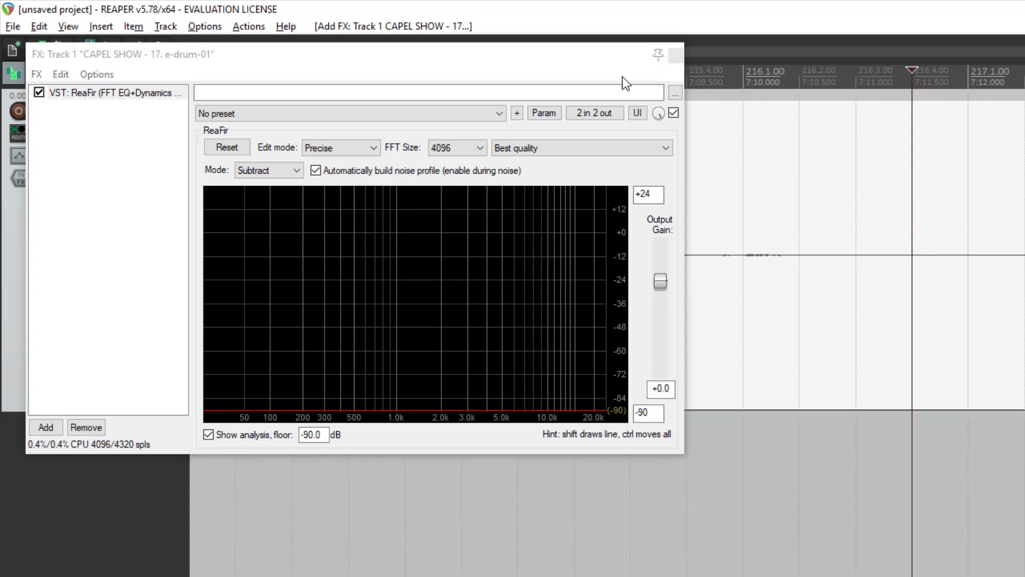
left_click_drag(581, 57, 510, 292)
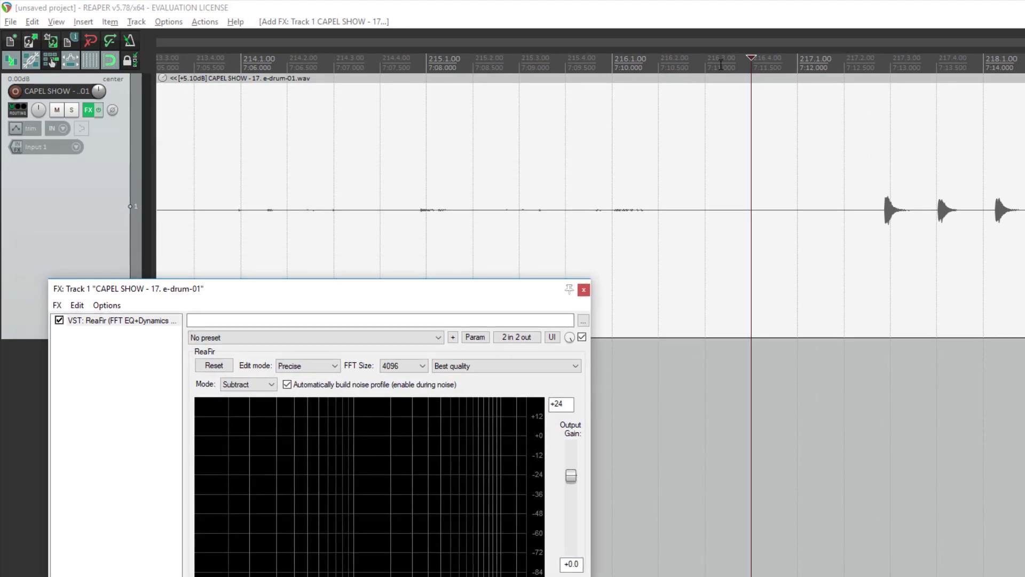
left_click_drag(721, 65, 832, 61)
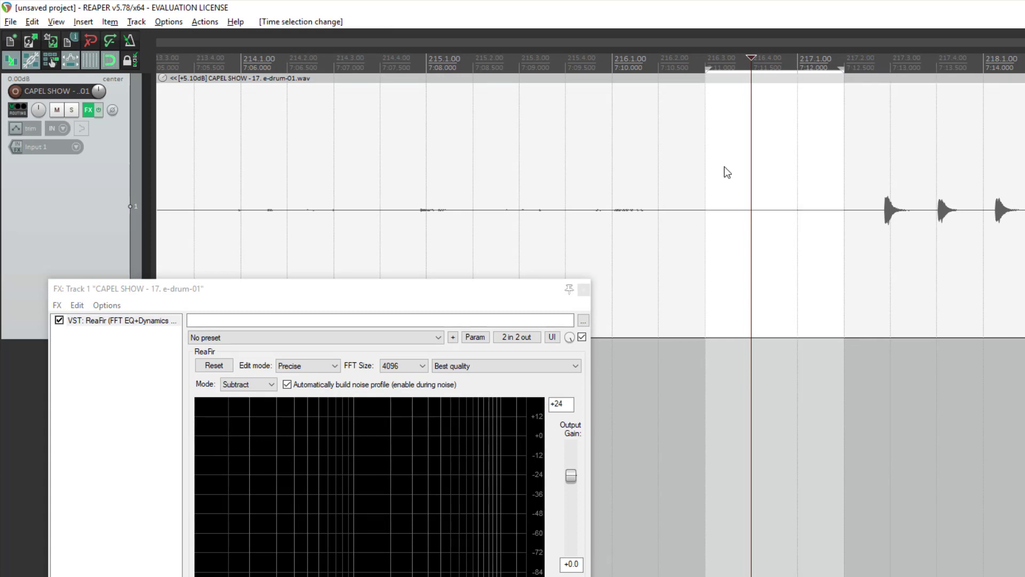
mouse_move(728, 172)
left_mouse_down()
mouse_move(753, 180)
mouse_move(732, 179)
left_mouse_up()
left_click(722, 64)
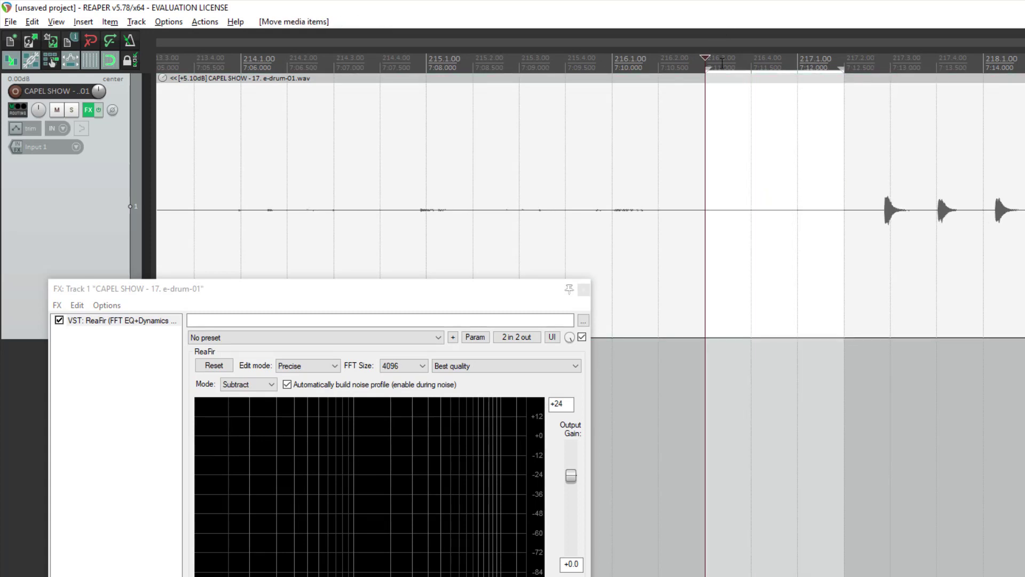
left_click_drag(722, 64, 838, 66)
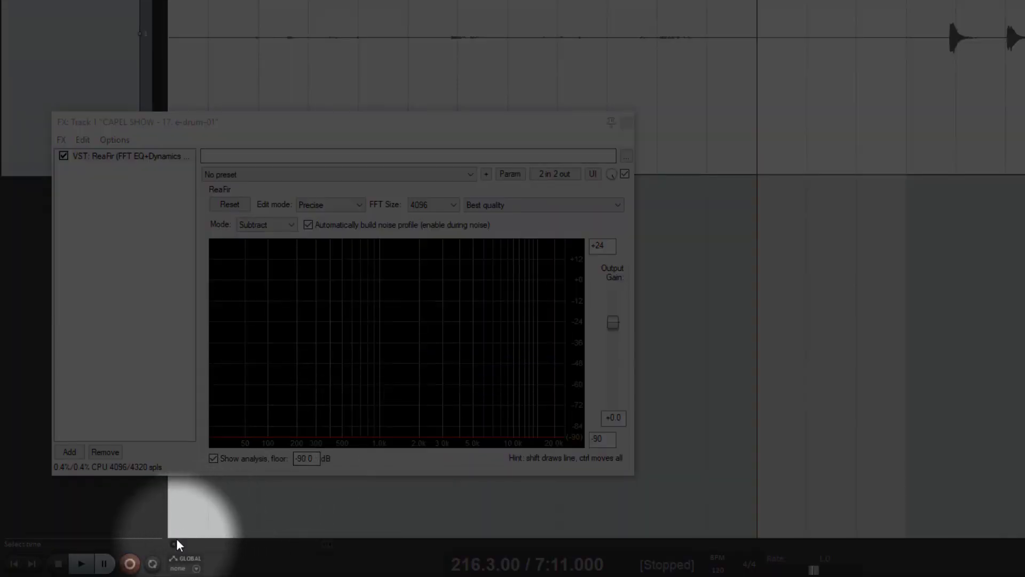
- Loop playback of the selected silence to capture its noise profile in ReaFir, and turn off automatic profile building
left_click(153, 565)
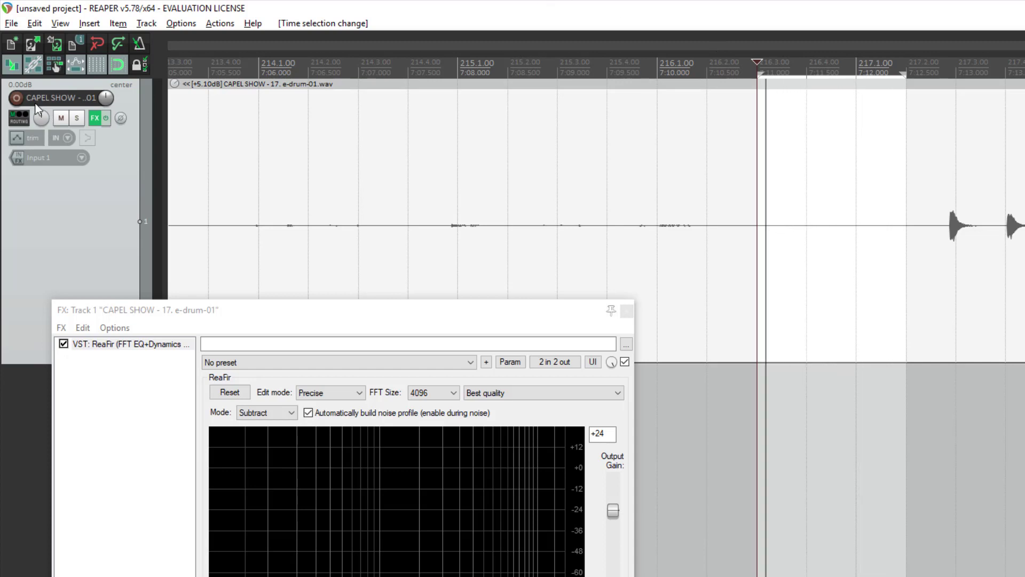
mouse_move(107, 100)
left_click_drag(107, 99, 107, 64)
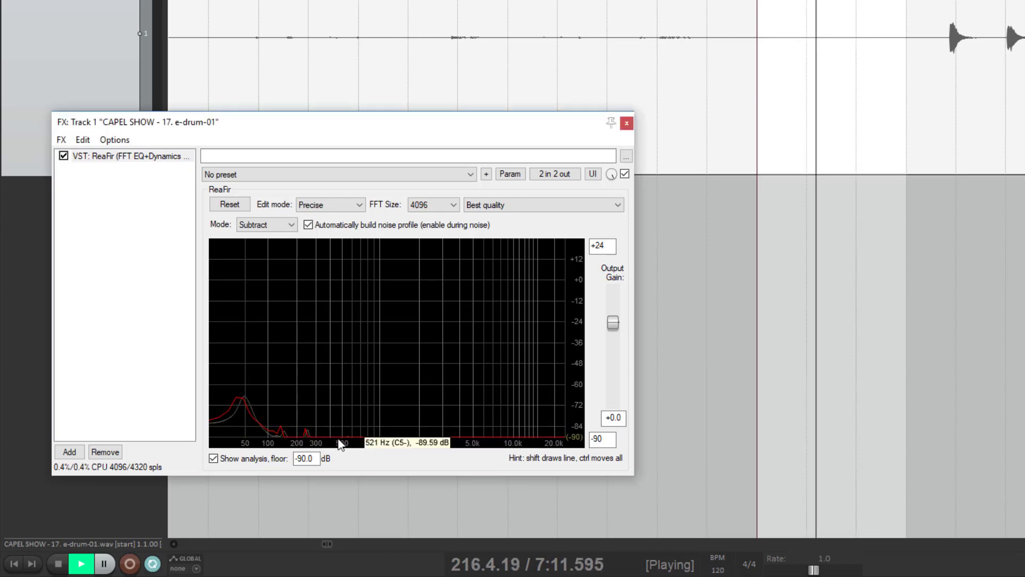
mouse_move(297, 430)
left_mouse_down()
mouse_move(252, 389)
mouse_move(220, 391)
left_mouse_up()
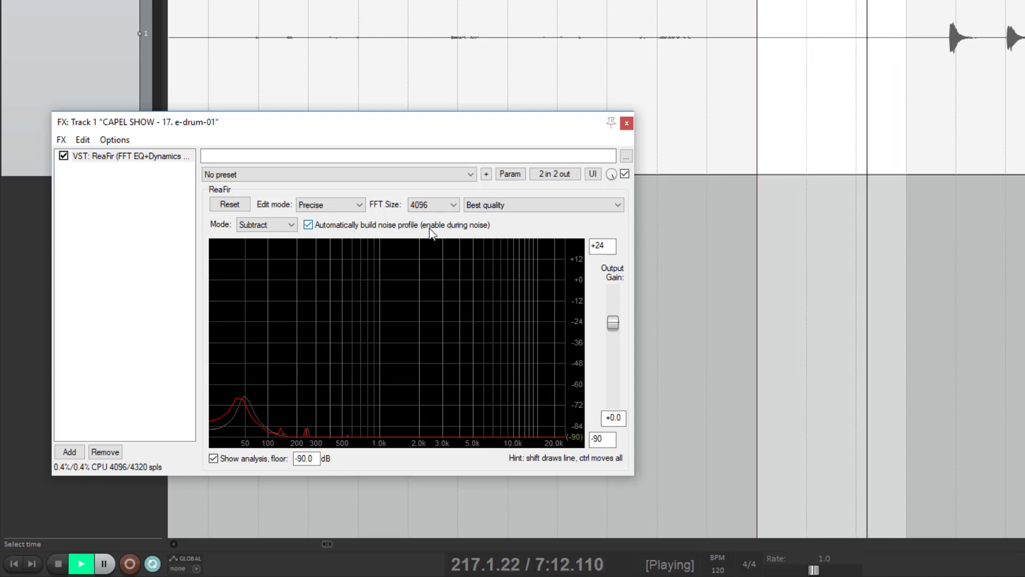
left_click(457, 228)
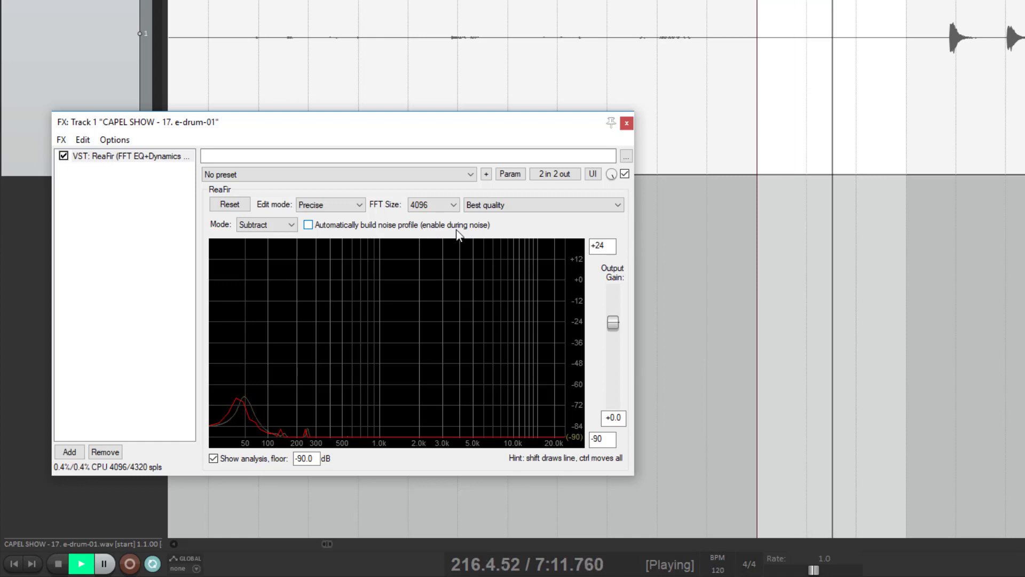
- Compare the noise with ReaFir bypassed and enabled, and hand-draw the subtraction curve higher in the lows and above about 10 kHz
left_click(625, 174)
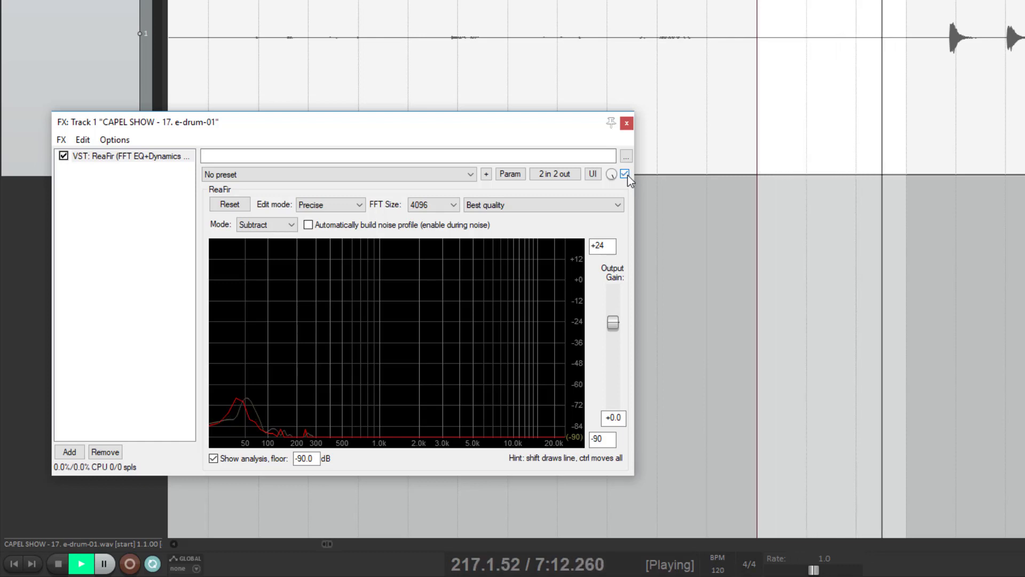
left_click(625, 174)
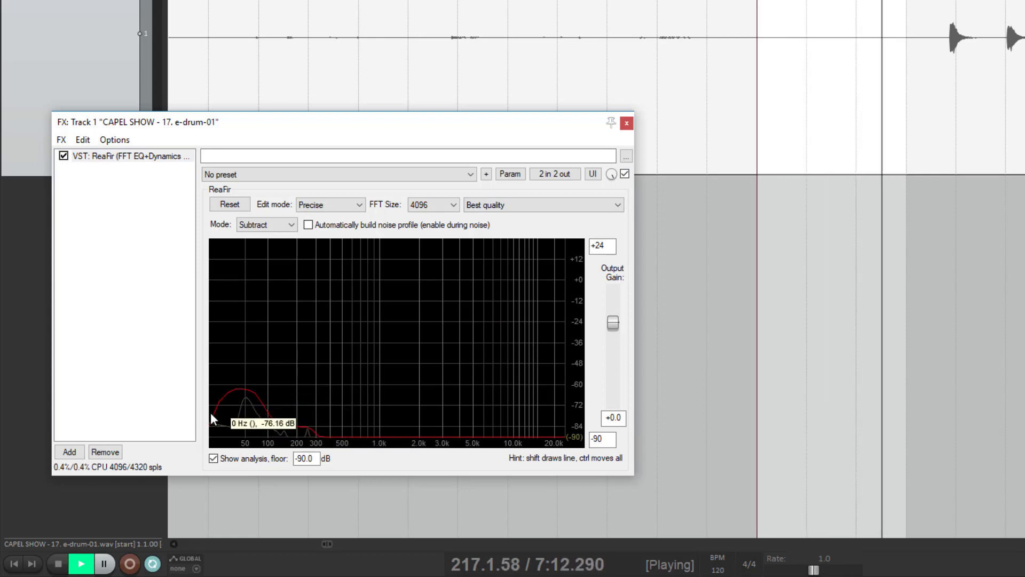
left_click_drag(567, 393, 565, 388)
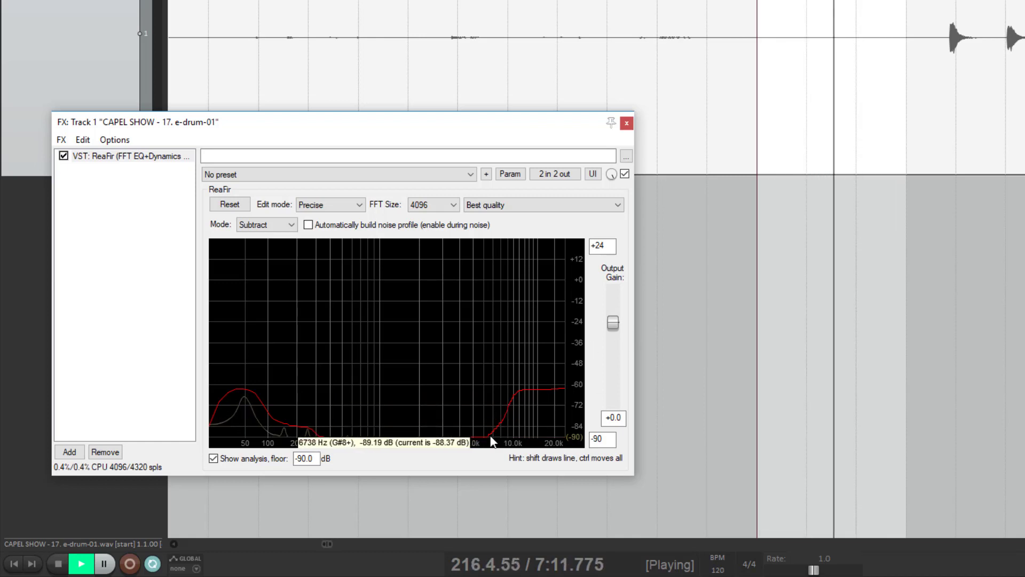
mouse_move(494, 427)
left_mouse_down()
mouse_move(529, 412)
mouse_move(575, 403)
left_mouse_up()
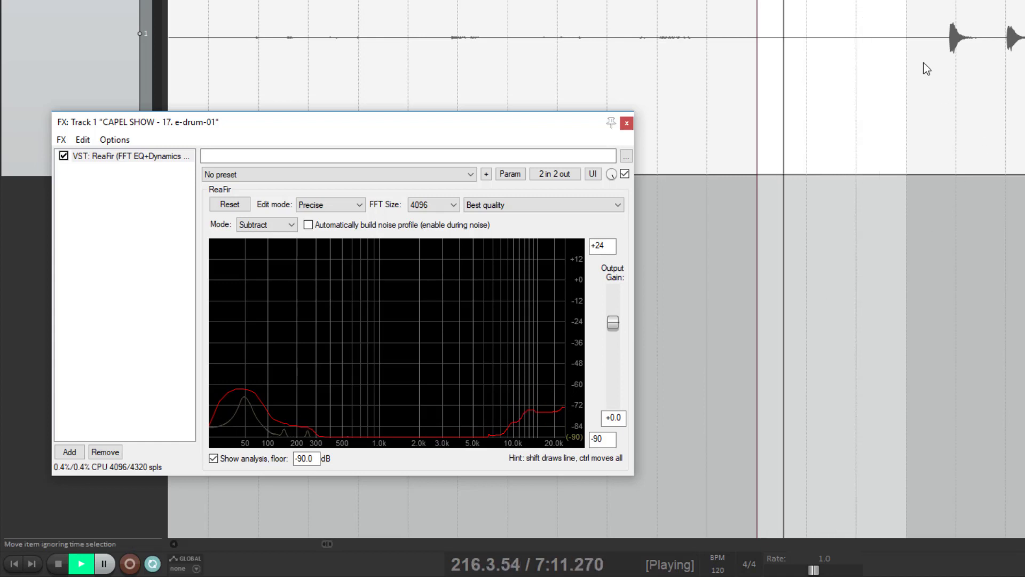
- Play the drum hits after the time selection and compare the sound with ReaFir bypassed and enabled
left_click(932, 47)
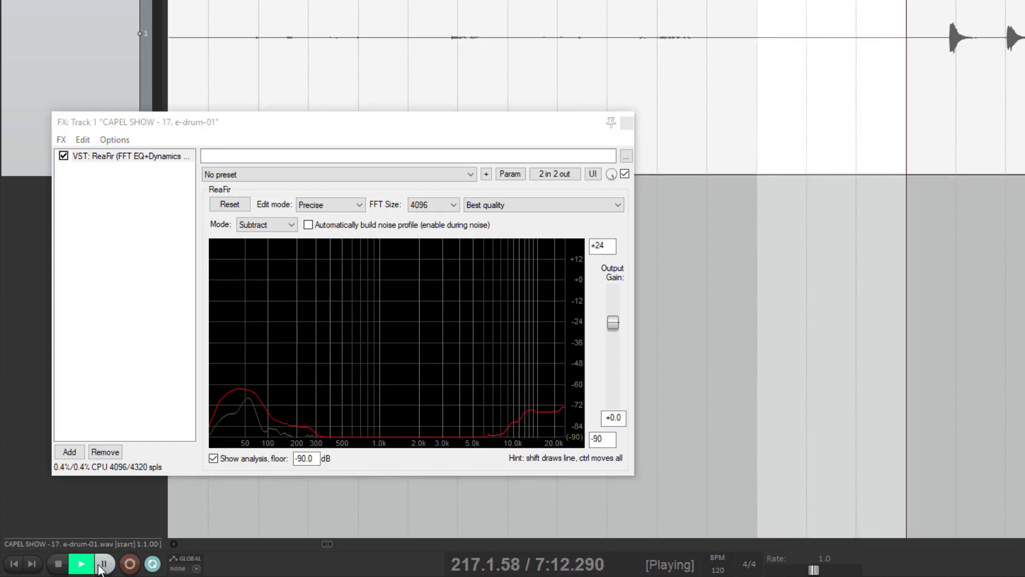
left_click(57, 565)
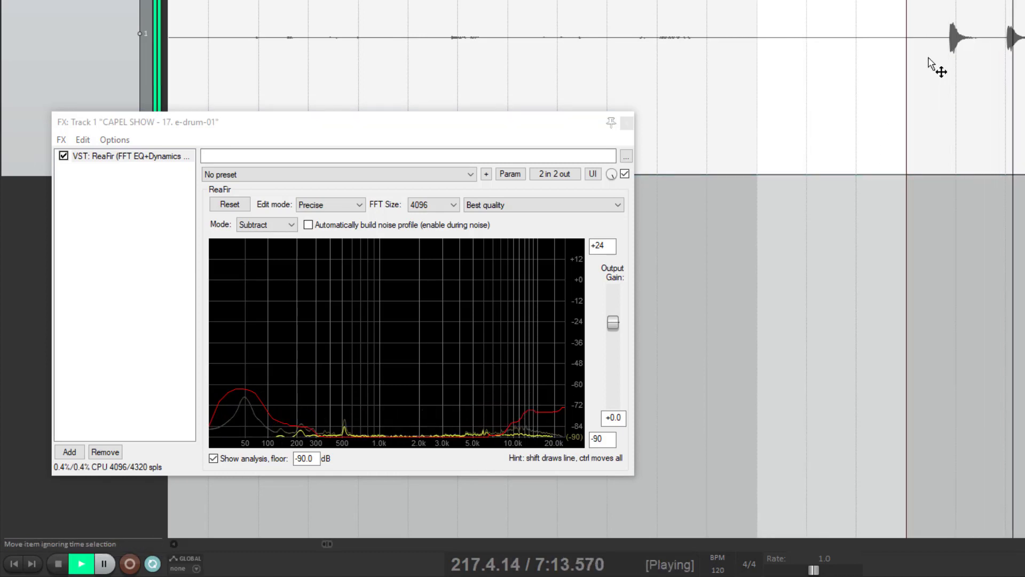
scroll(934, 65, "down", 5)
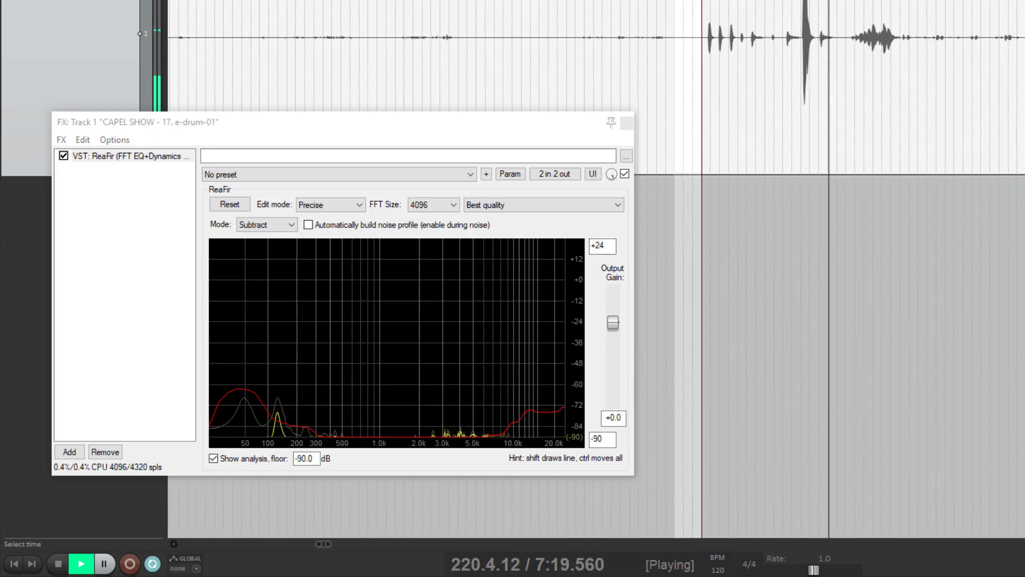
left_click(854, 208)
left_click(625, 174)
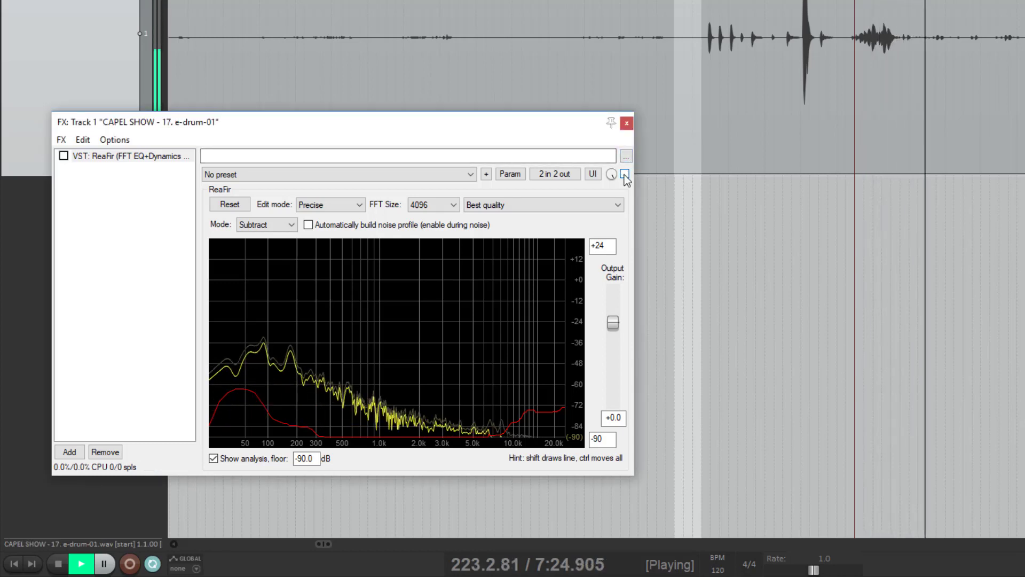
left_click(625, 174)
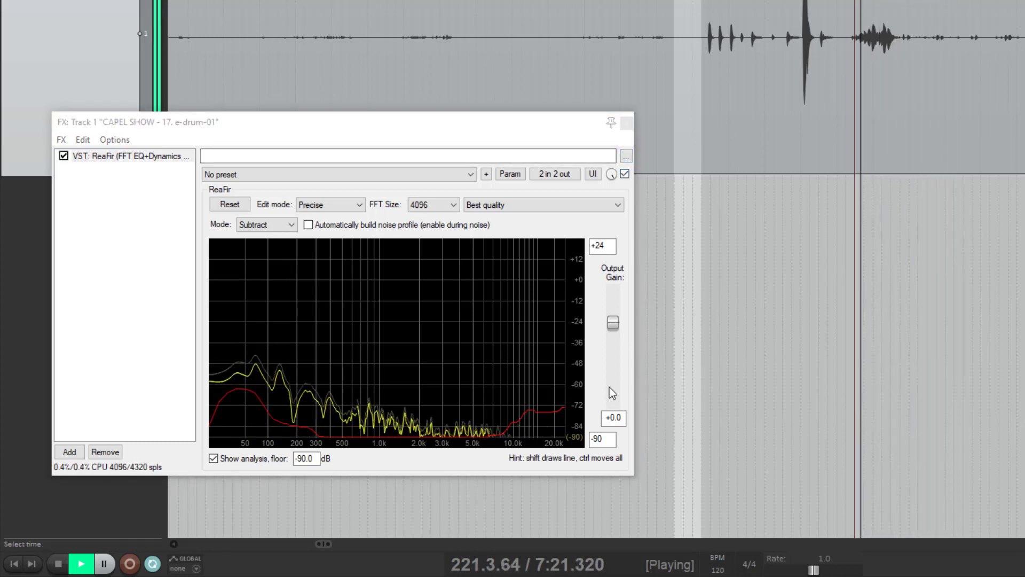
- Lower the high-frequency end of the subtraction curve, and re-enable automatic noise profile building during playback
left_click_drag(483, 435, 559, 432)
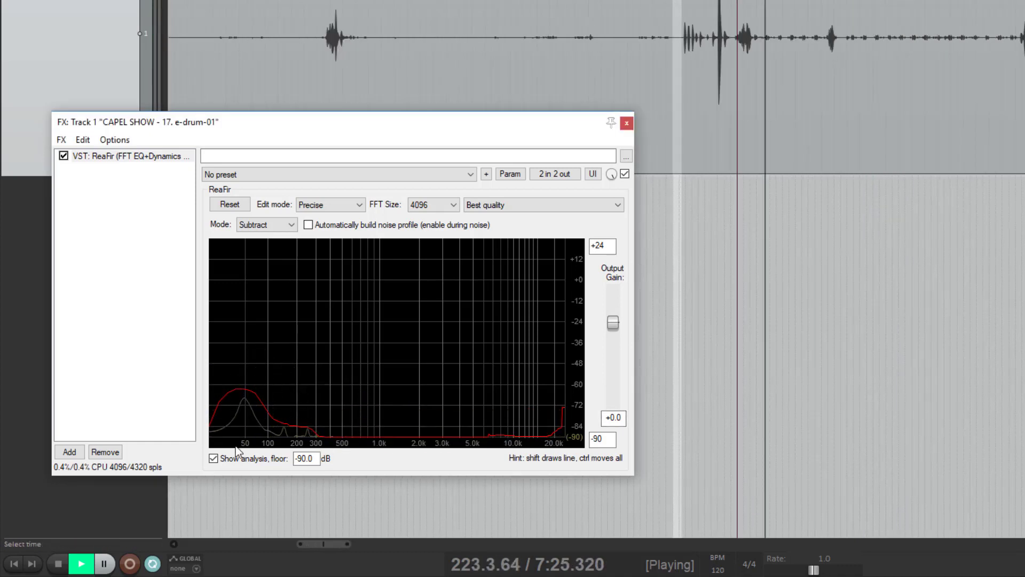
mouse_move(432, 444)
left_mouse_down()
mouse_move(540, 437)
mouse_move(571, 447)
mouse_move(302, 443)
left_mouse_up()
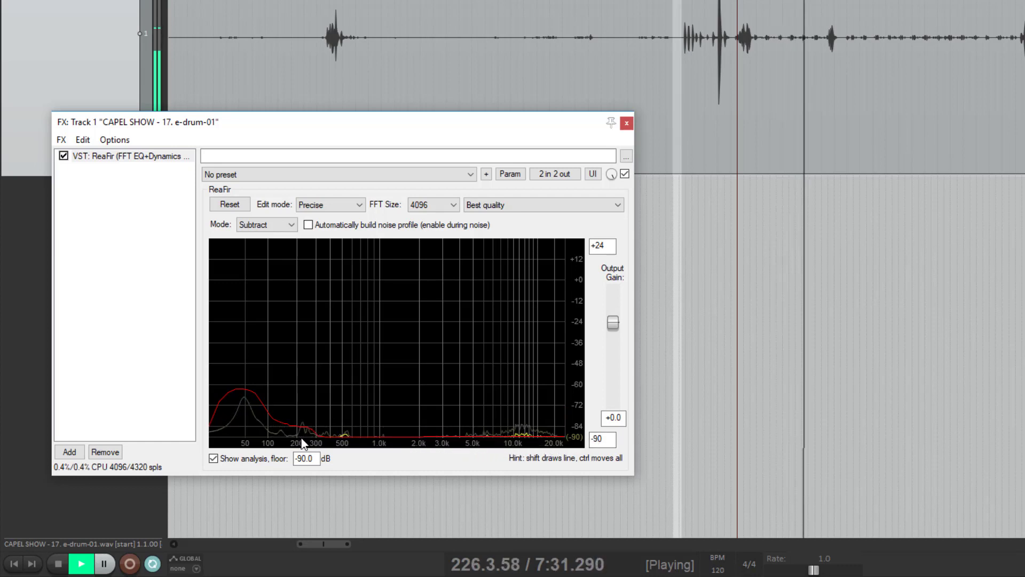
left_click(337, 228)
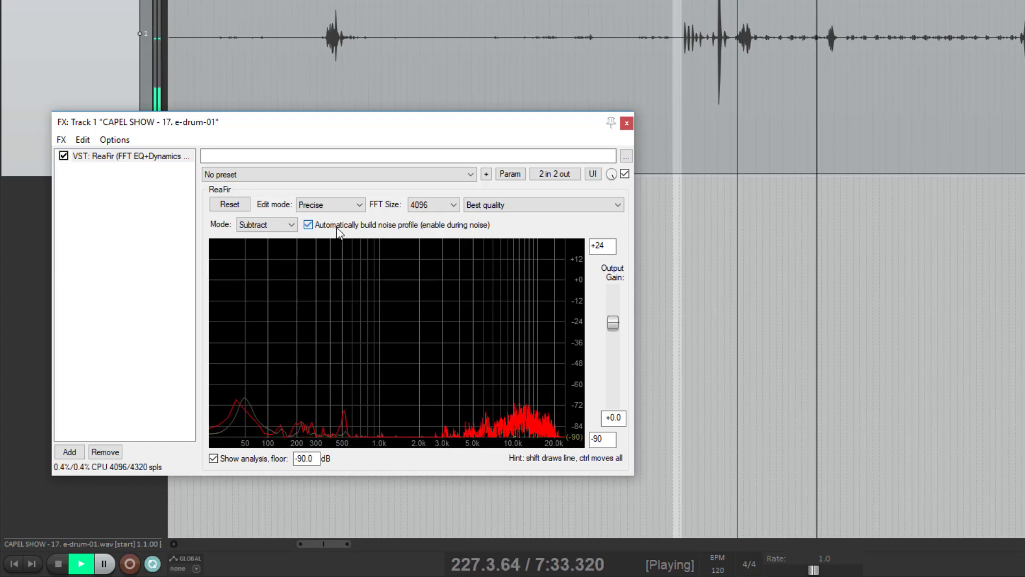
- Turn off automatic noise profile building in ReaFir and stop playback
left_click(337, 227)
key("space")
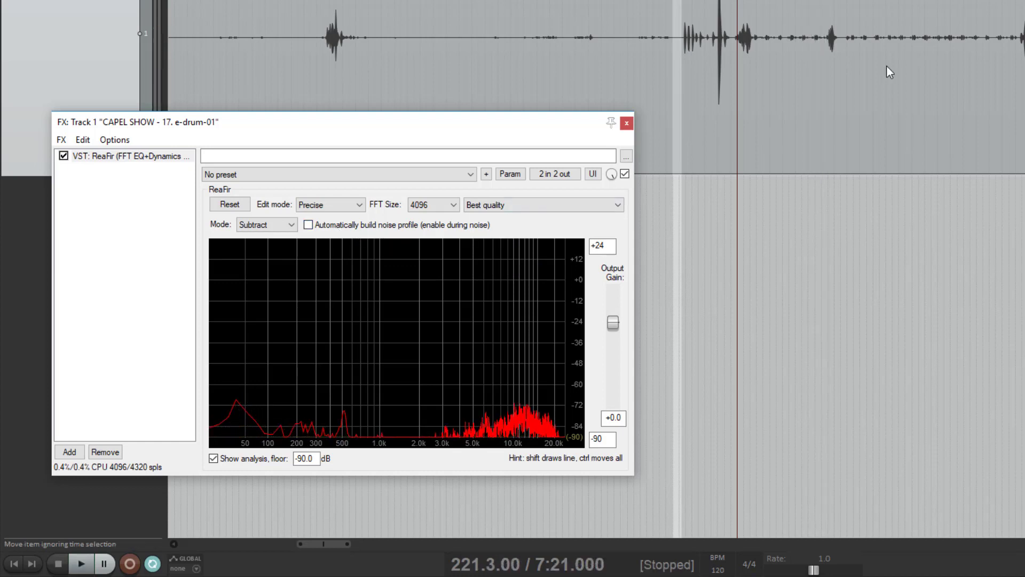
- Select the e-drum media item and raise its item volume to +14.6 dB
left_click(887, 67)
scroll(566, 48, "up", 5)
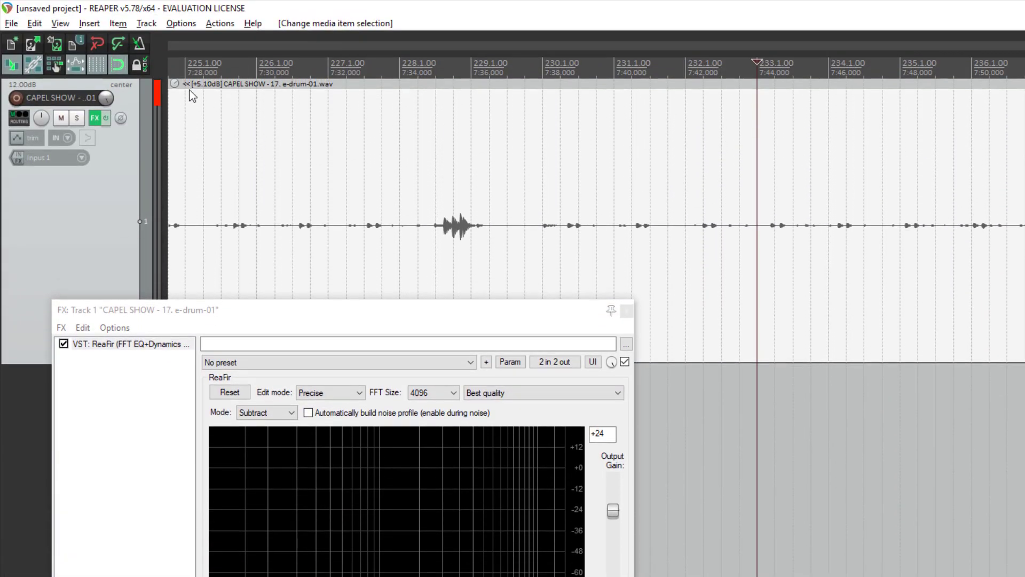
left_click_drag(176, 79, 211, 22)
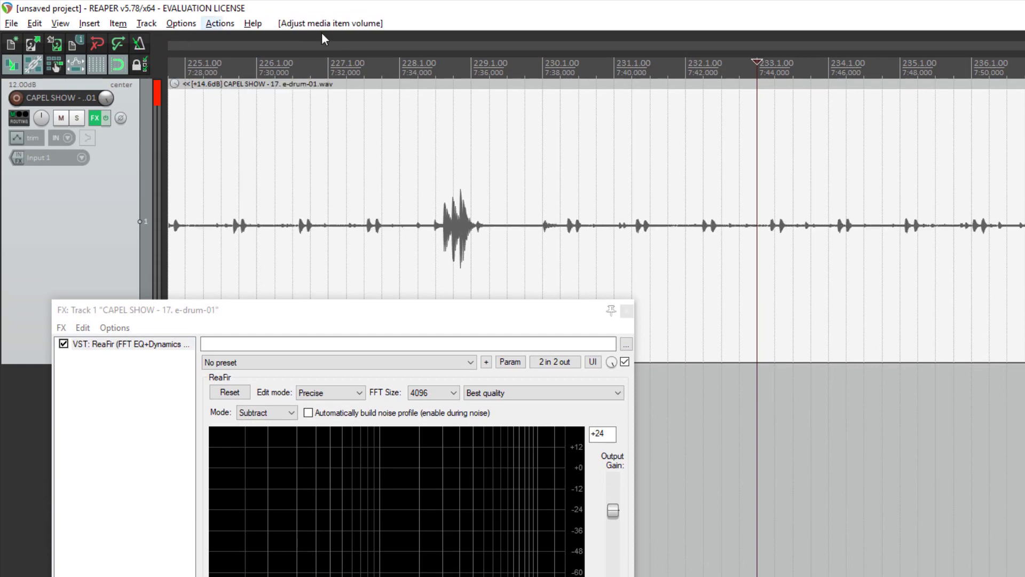
- Capture a new ReaFir noise profile from about half a second of silence near 7:37, with automatic profile building enabled only during its playback
left_click_drag(508, 72, 531, 72)
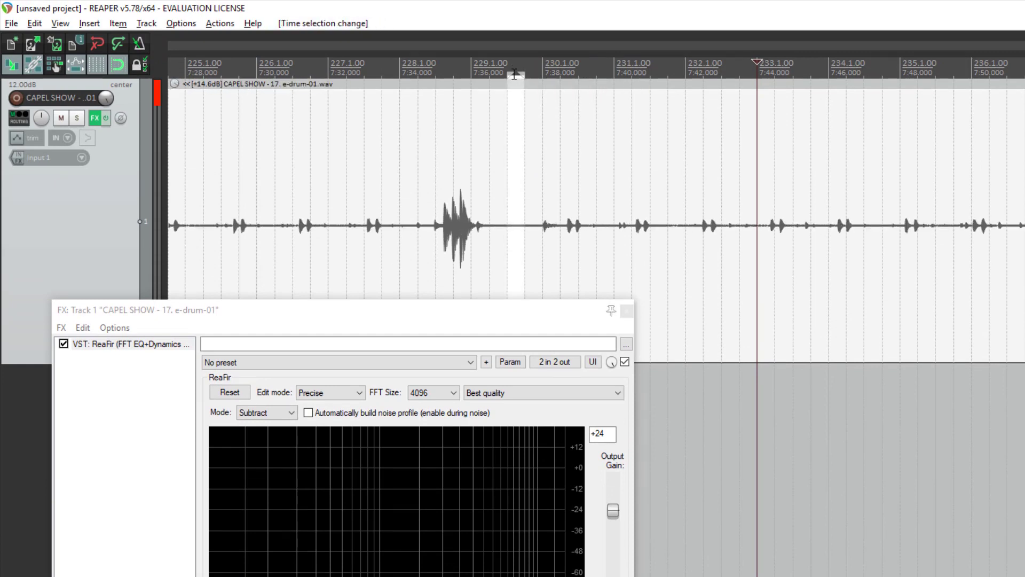
left_click(511, 74)
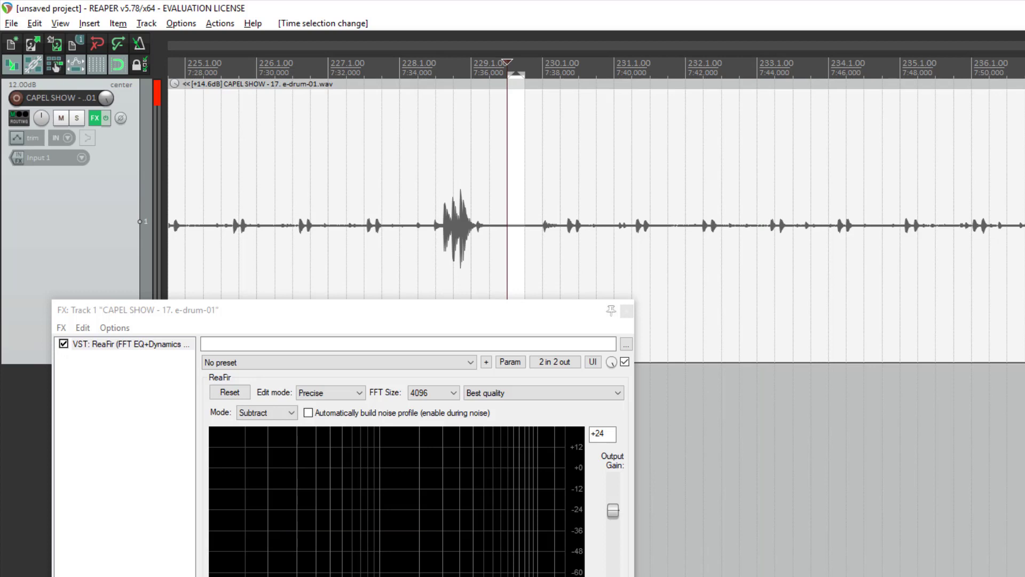
left_click(431, 416)
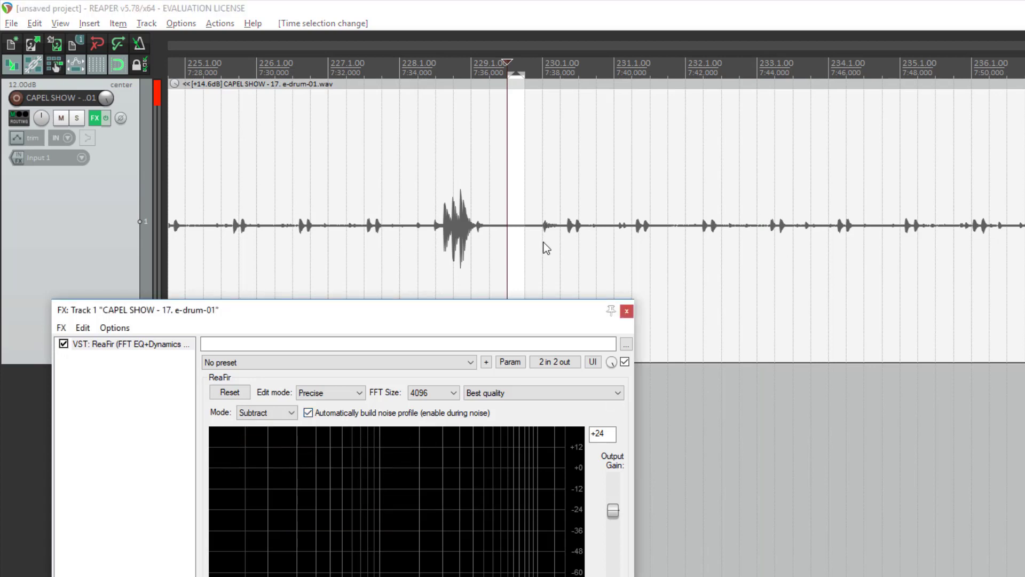
key("space")
left_click(406, 412)
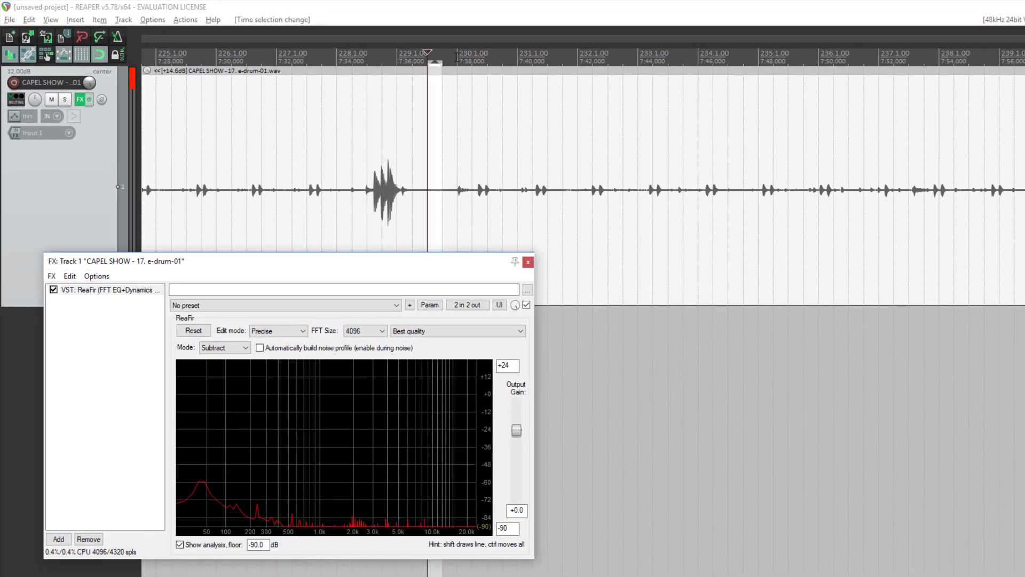
- Play the recording from measure 230 and compare the sound with ReaFir bypassed and enabled
left_click(457, 57)
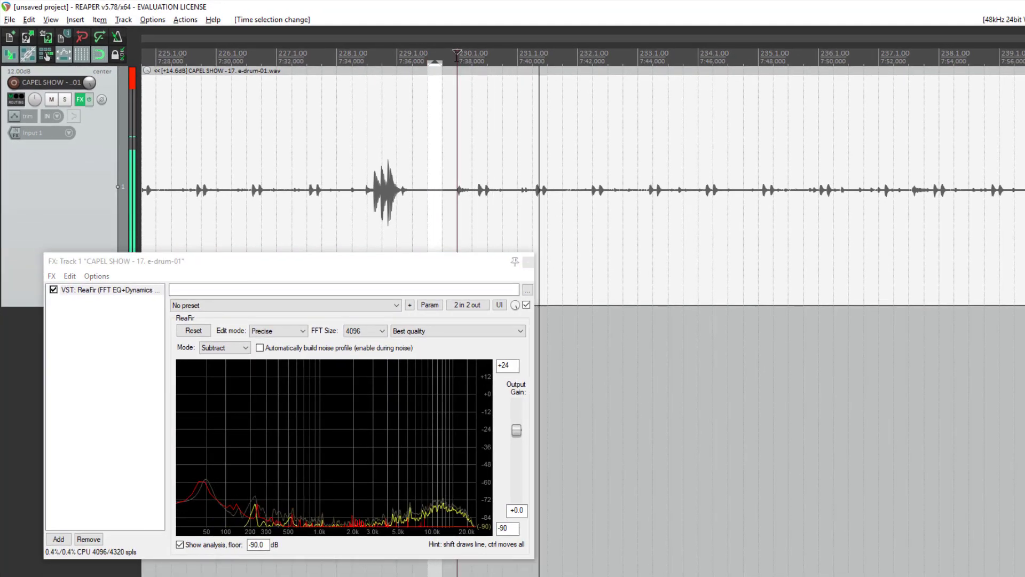
left_click(526, 305)
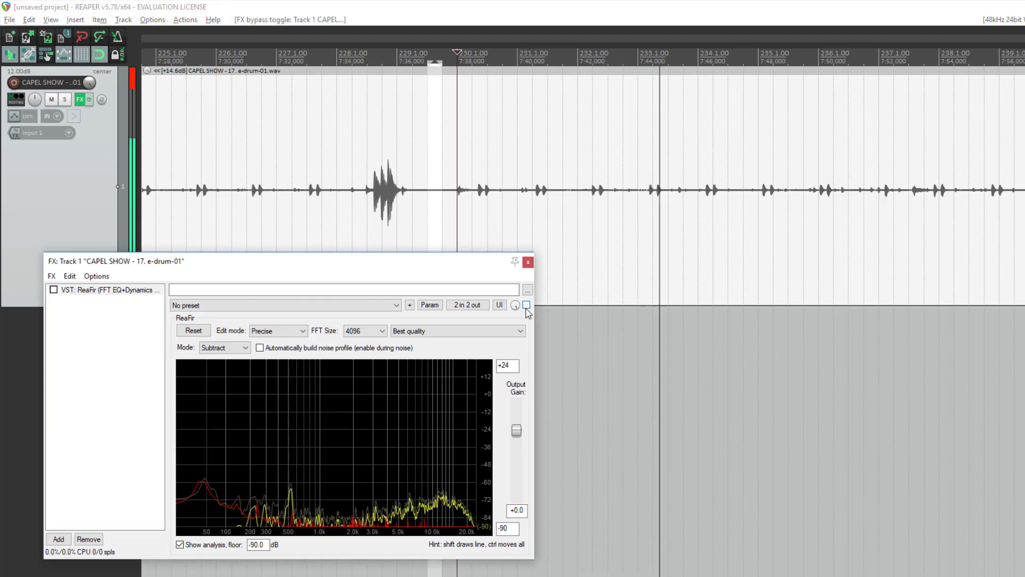
left_click(526, 309)
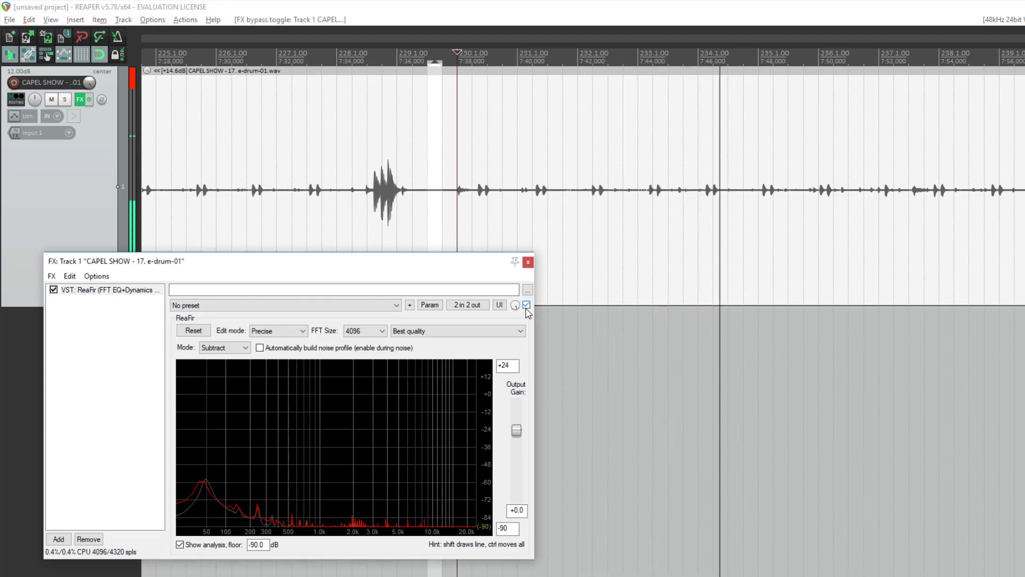